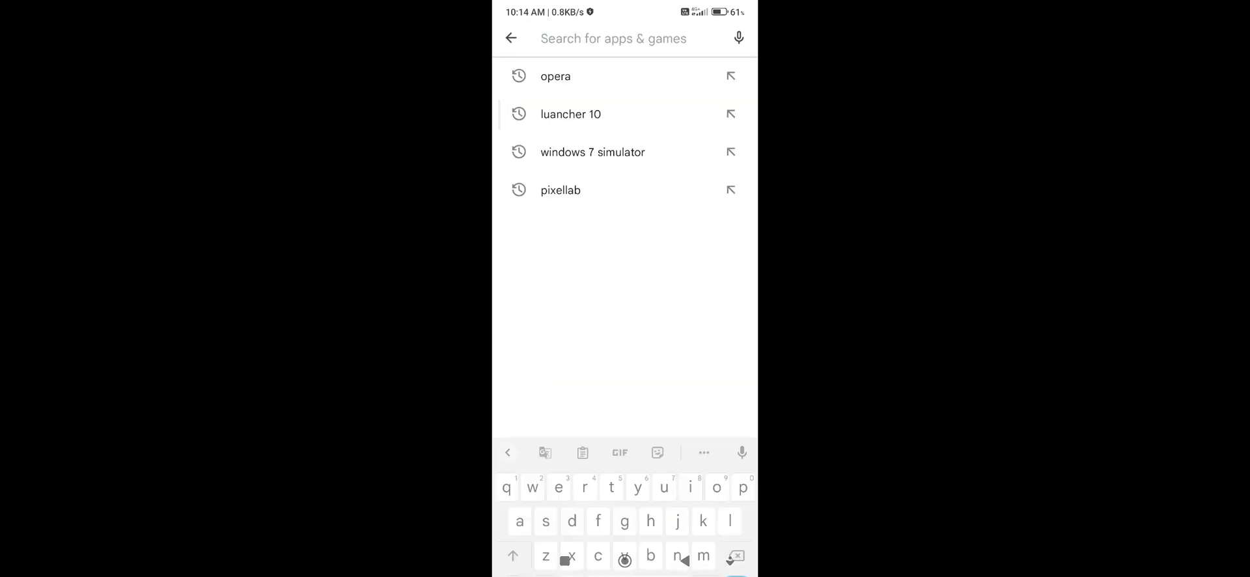
Search 'zar', confirm ZArchiver's store page shows it installed, then go home.
text(z)
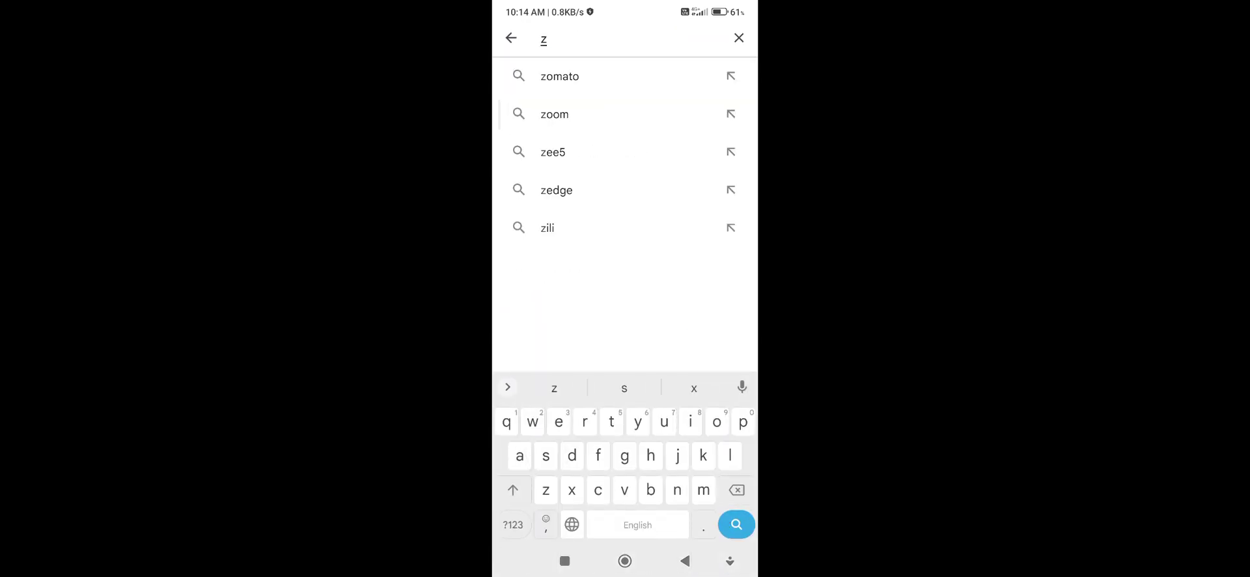
text(ar)
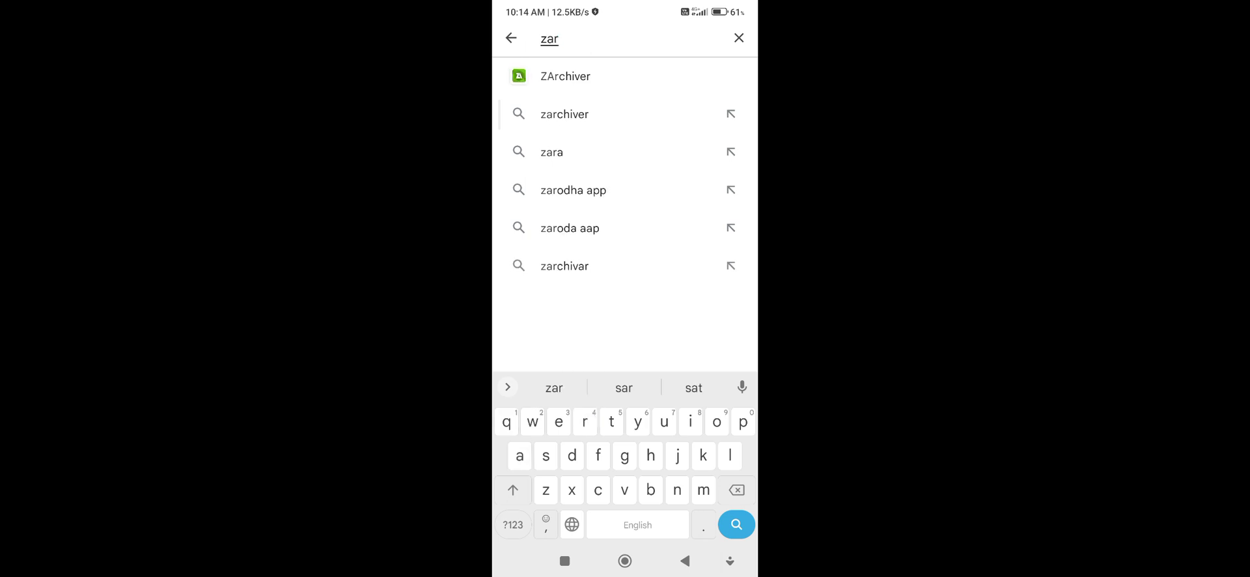
click(555, 78)
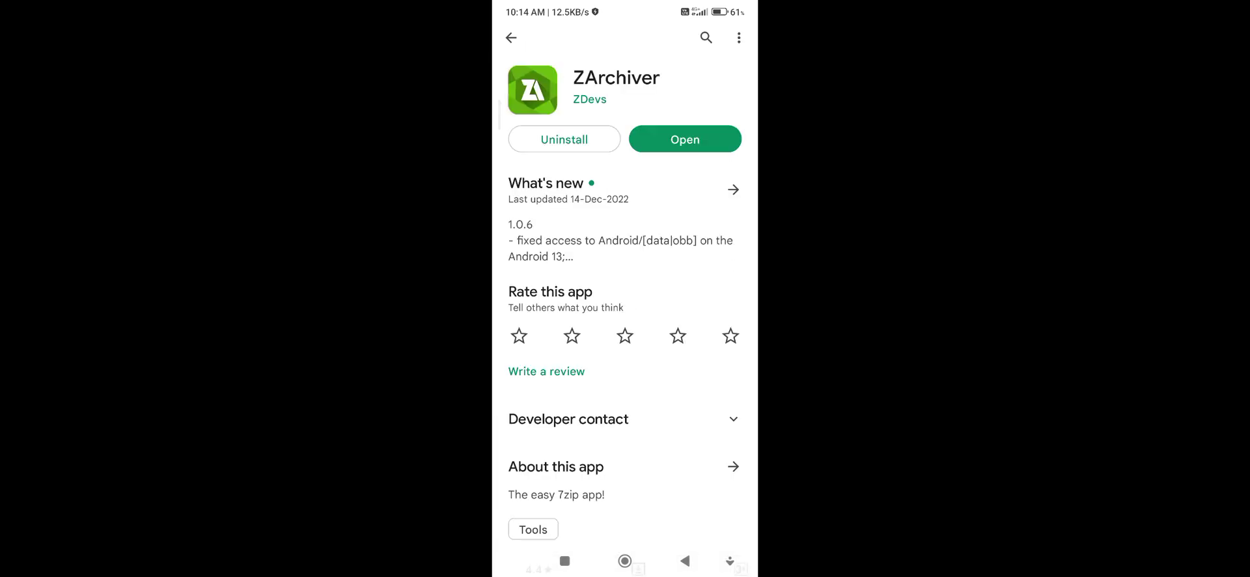
scroll(625, 293, down, 2)
scroll(625, 293, up, 2)
click(624, 561)
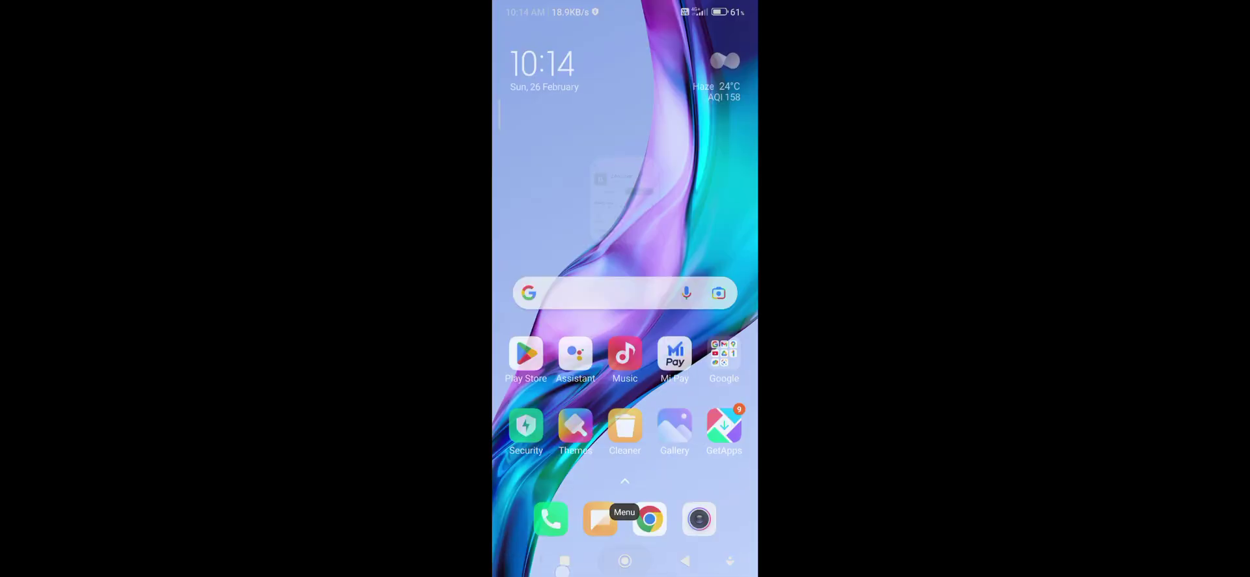
Open and dismiss the recent apps view, landing on the home screen.
click(565, 561)
click(625, 500)
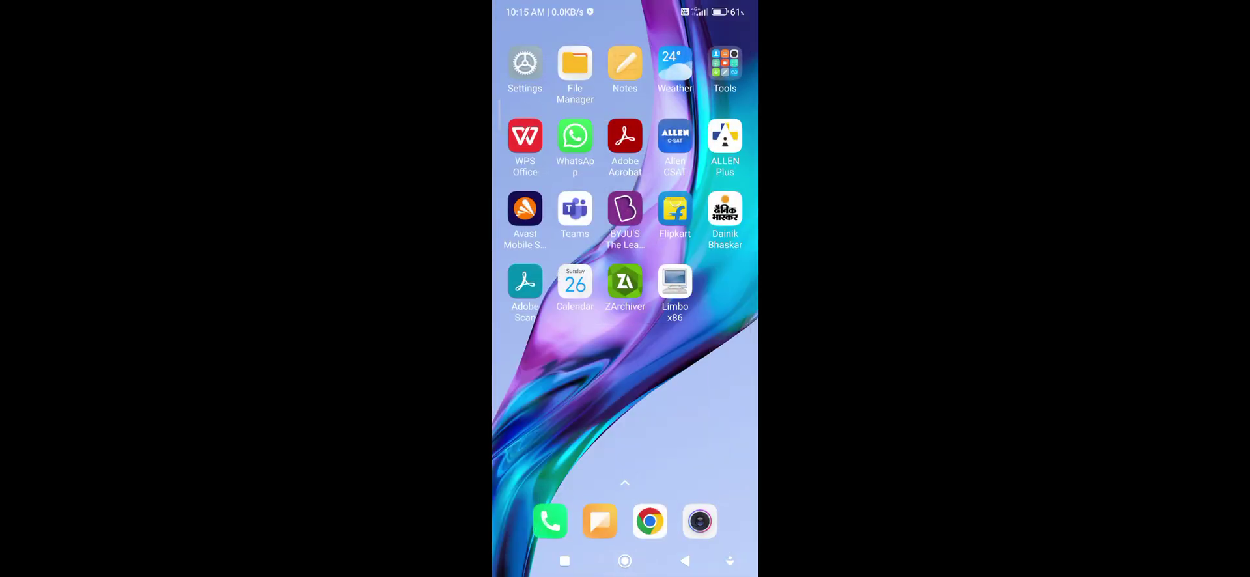
Launch Limbo x86 and create a new machine named 'winxp'.
click(675, 281)
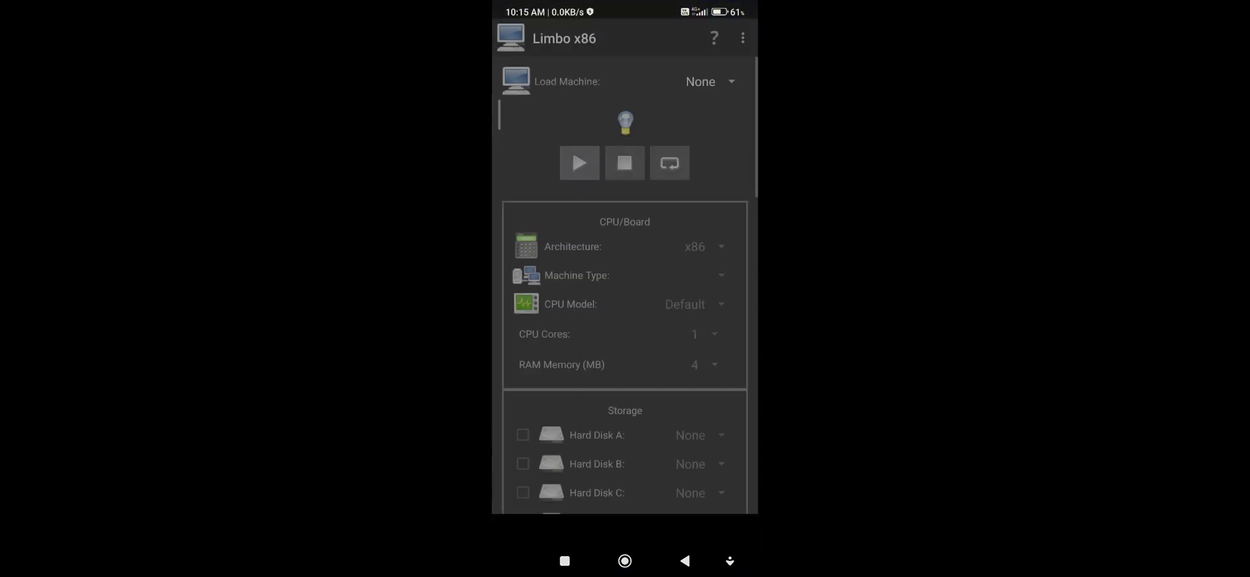
click(729, 82)
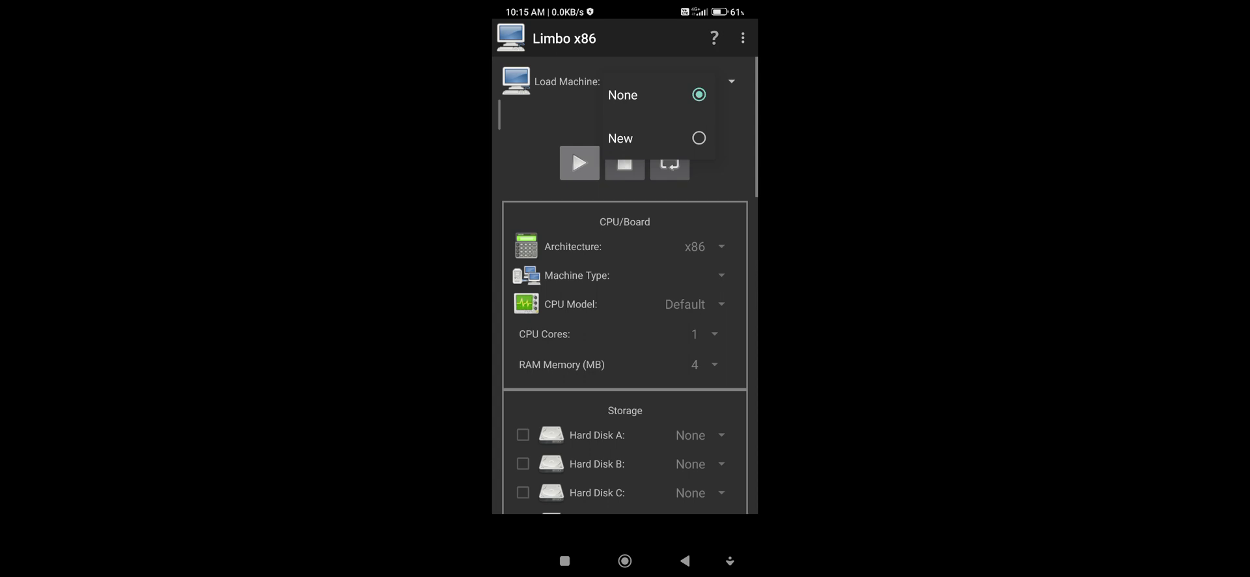
click(697, 141)
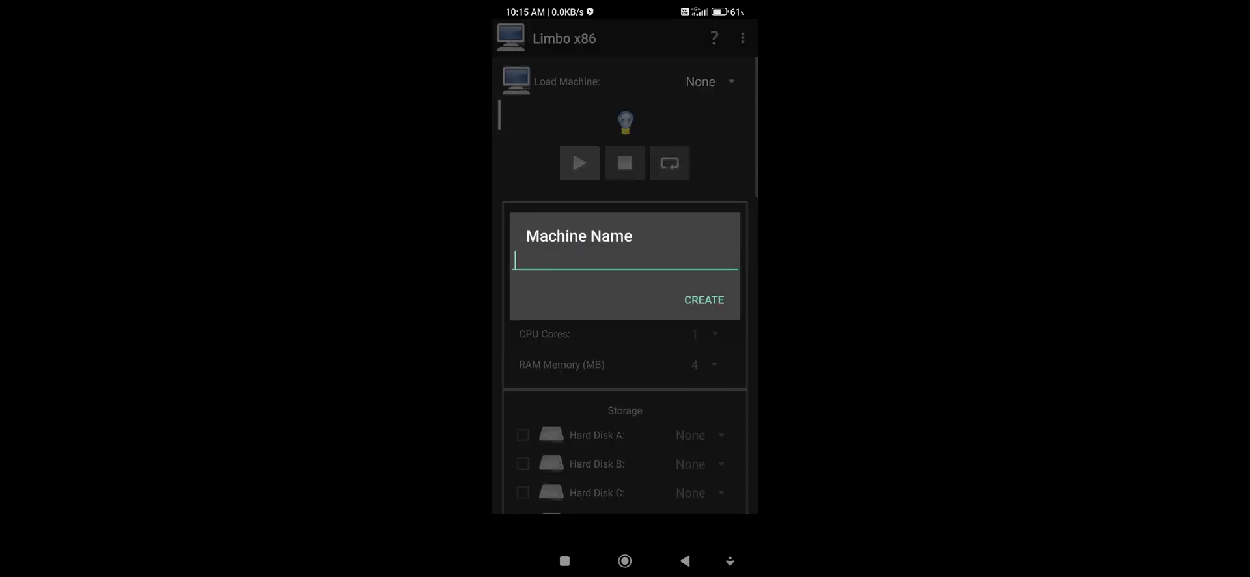
click(695, 249)
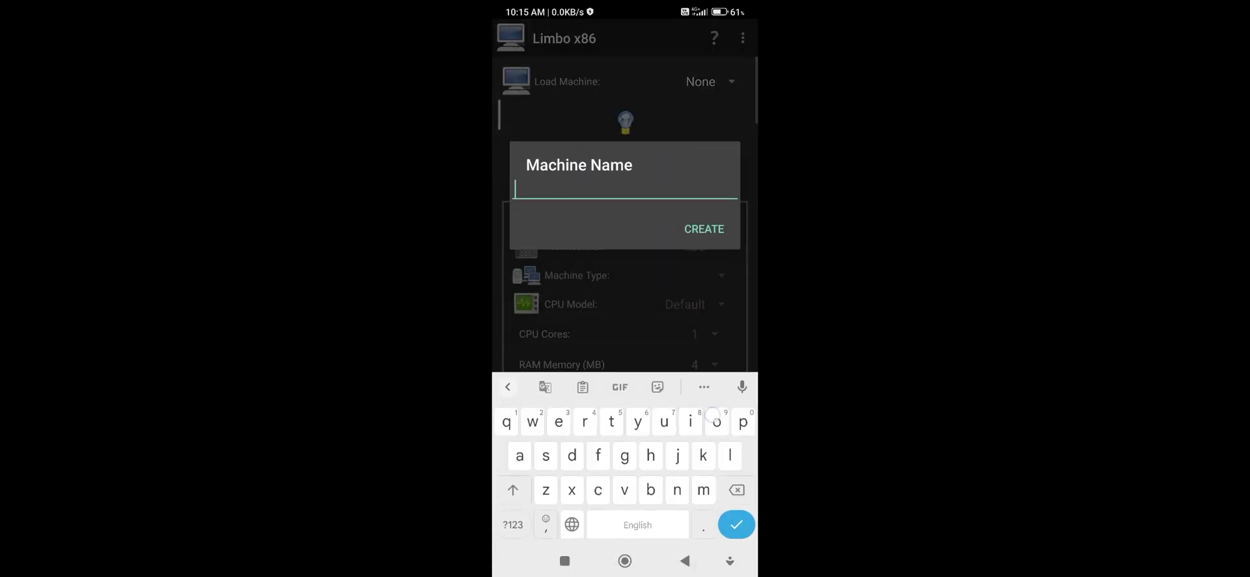
click(513, 489)
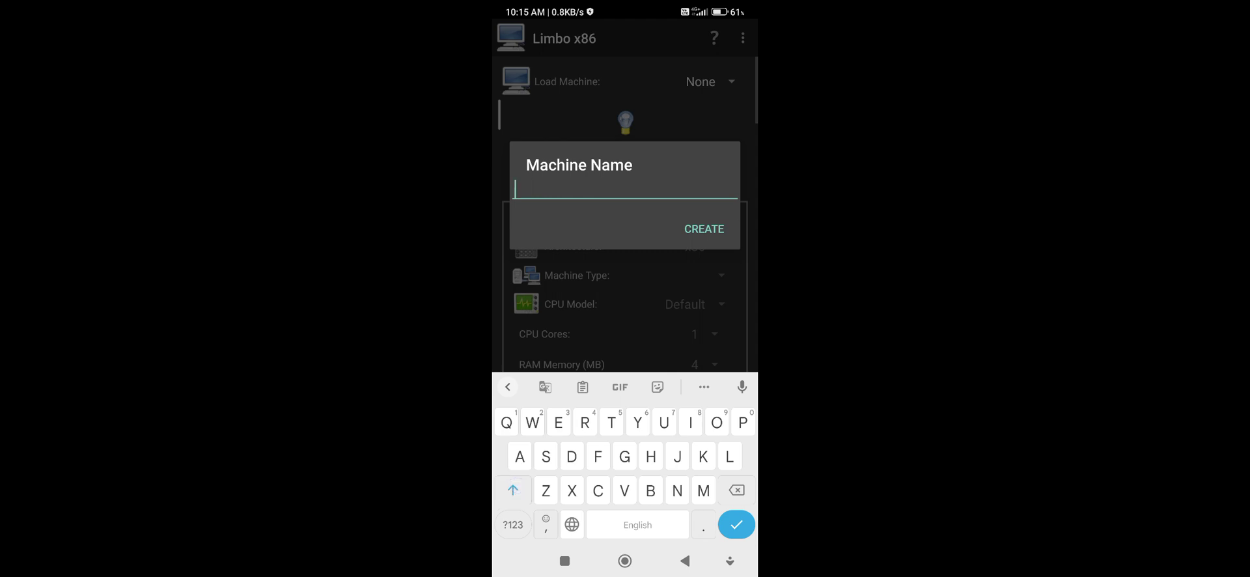
click(513, 490)
text(winxp)
click(705, 229)
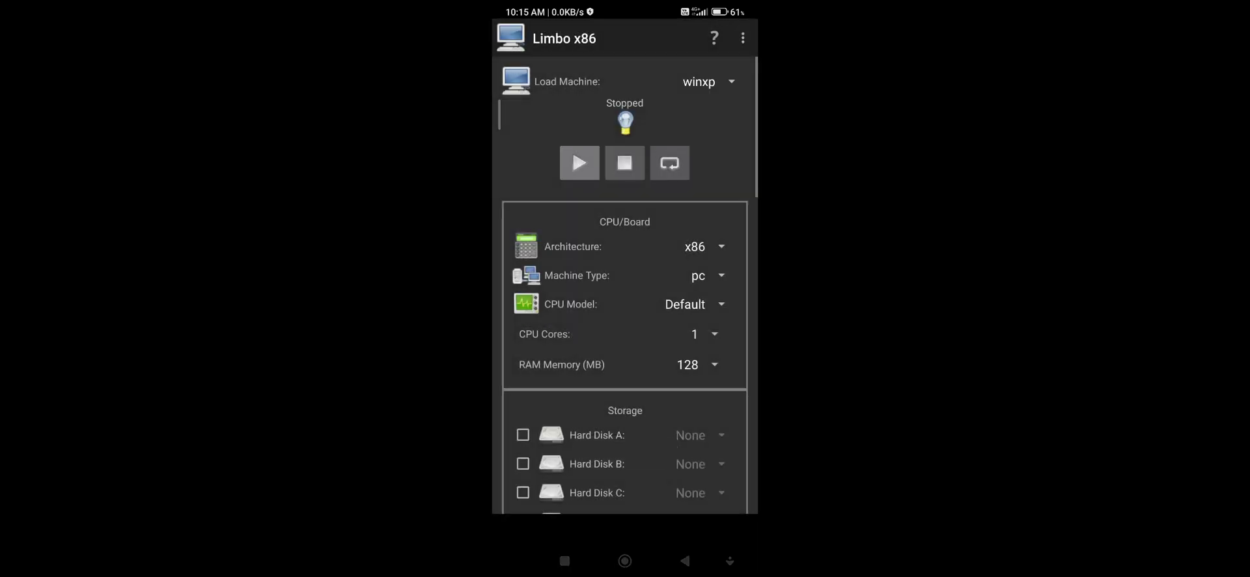
Set the CPU model to qemu32 with 2 CPU cores.
click(722, 304)
click(532, 393)
click(733, 305)
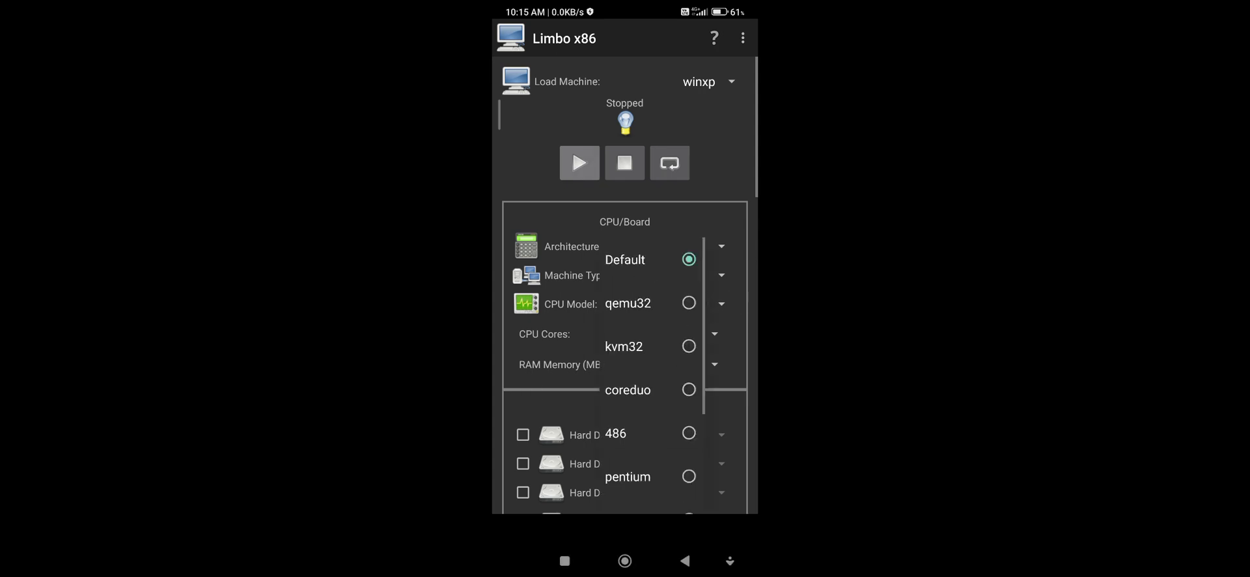
click(674, 307)
drag(532, 401, 531, 266)
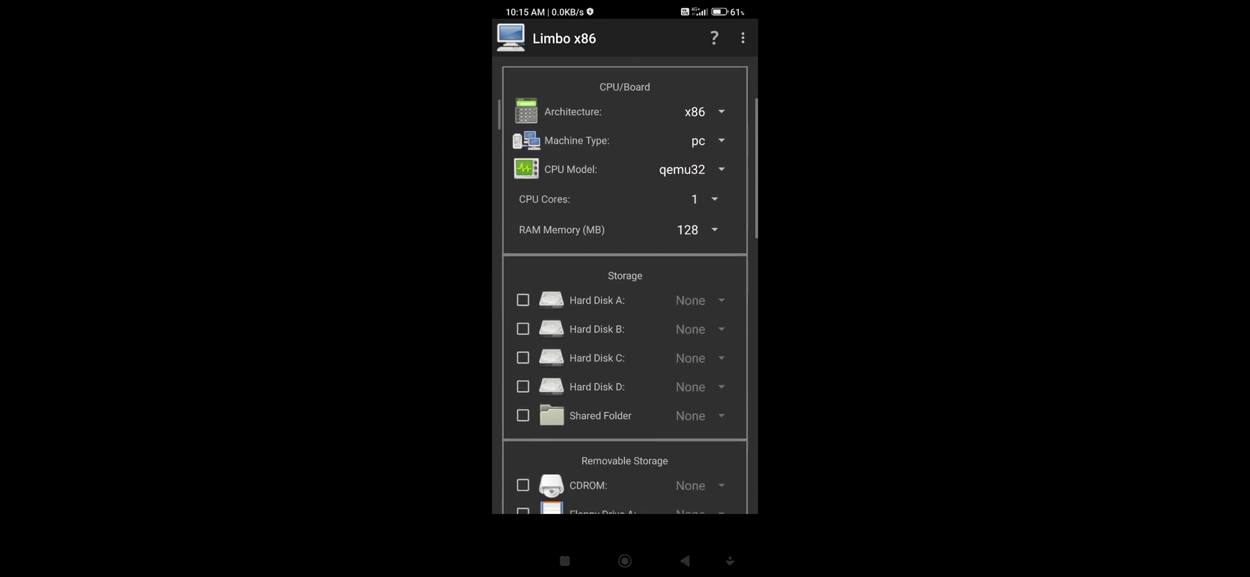
click(736, 202)
click(719, 211)
click(678, 260)
Set RAM to 512 MB and enable Hard Disk A.
click(725, 230)
mouse_move(682, 430)
mouse_down()
mouse_move(656, 317)
mouse_move(709, 229)
mouse_up()
mouse_move(682, 404)
mouse_down()
mouse_move(678, 282)
mouse_move(664, 295)
mouse_up()
click(639, 404)
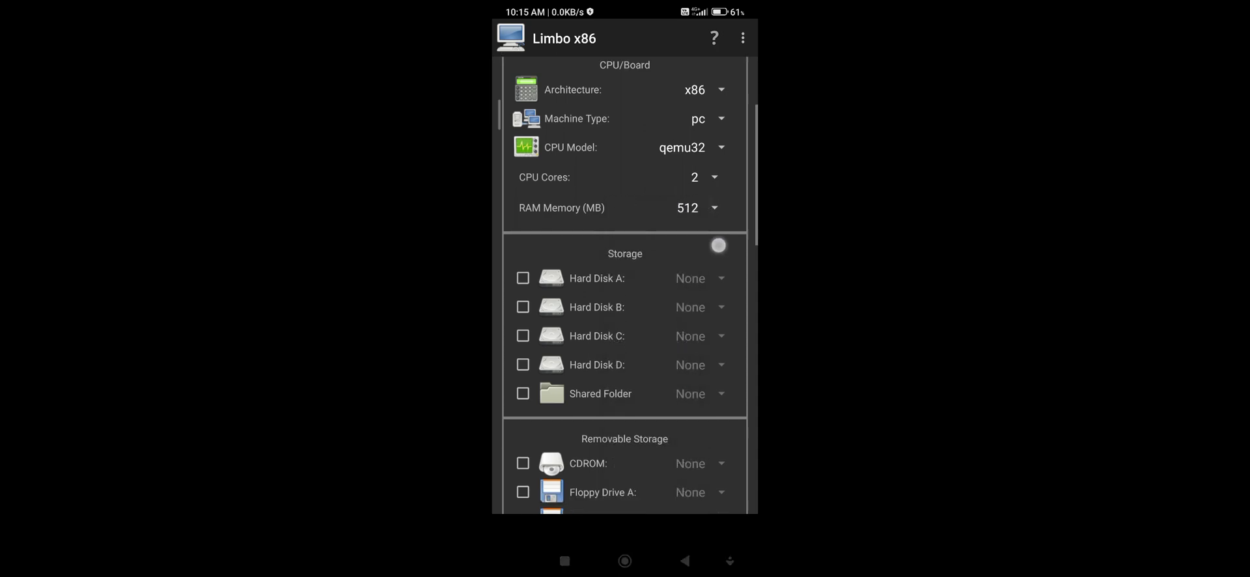
drag(736, 271, 736, 204)
click(523, 232)
click(721, 232)
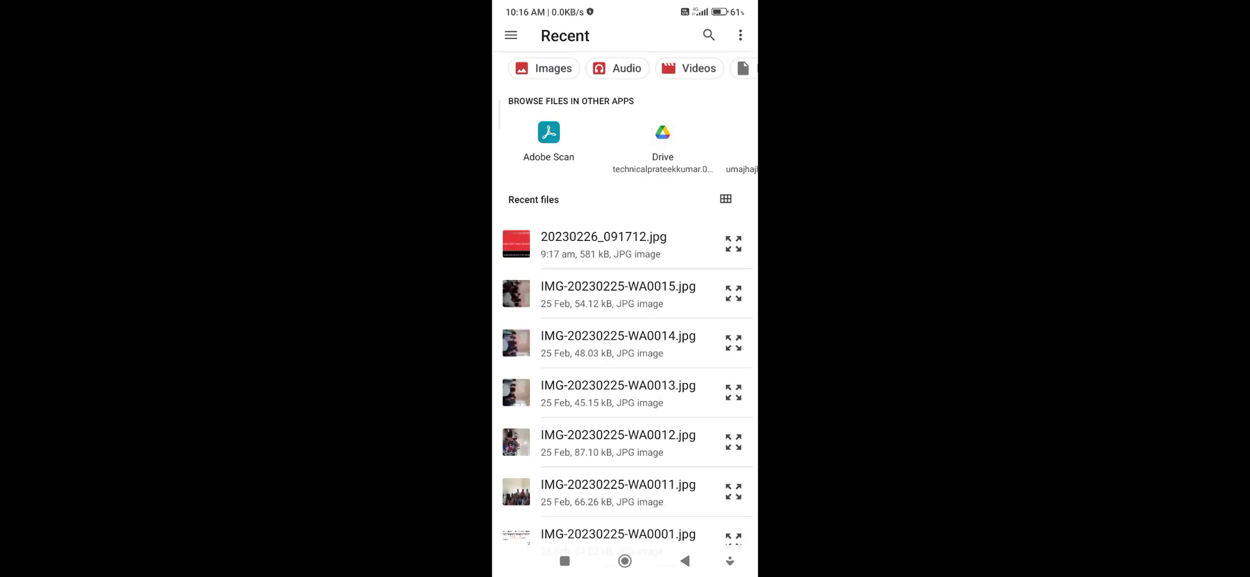
Open the file picker's navigation drawer to browse for the disk image.
click(511, 34)
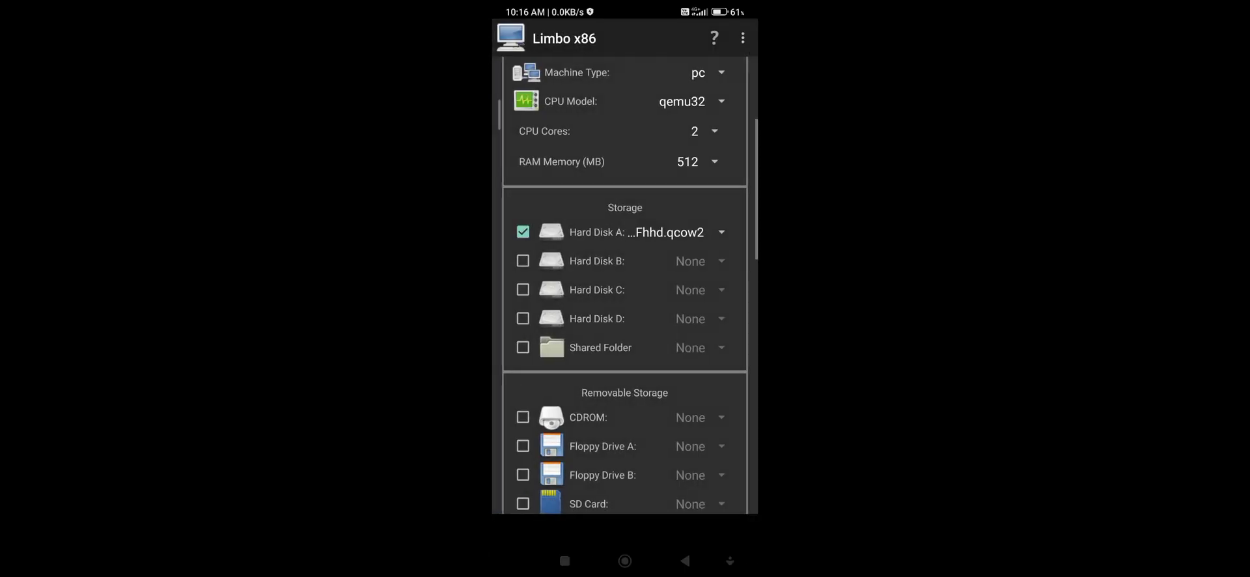
Set the network card to rtl8139.
scroll(527, 345, down, 2)
scroll(521, 313, down, 4)
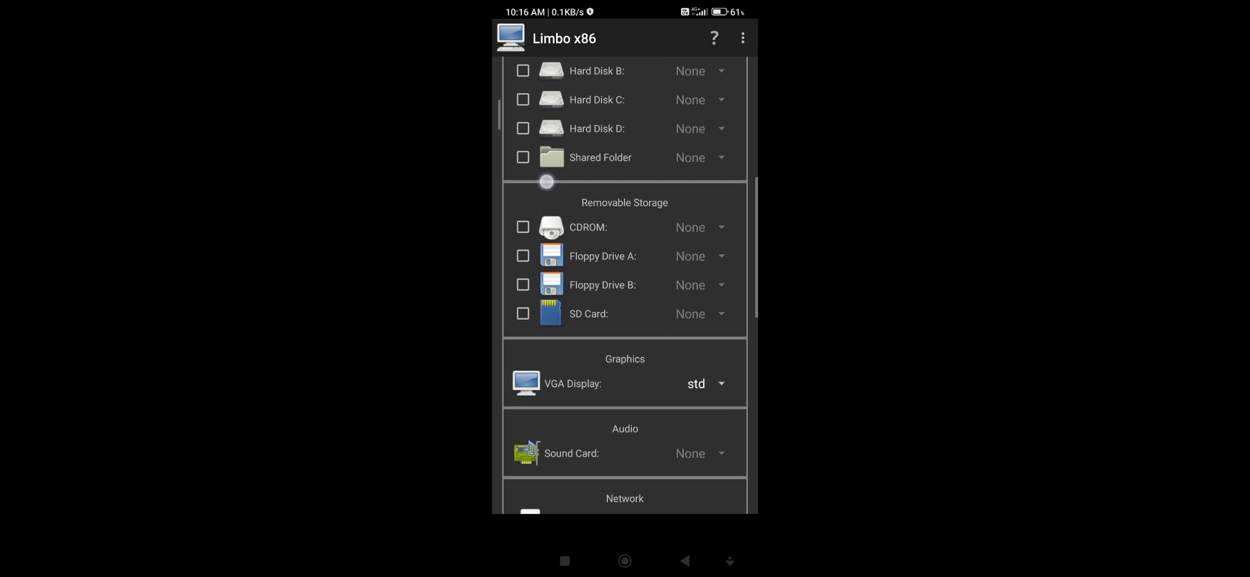
scroll(552, 248, down, 1)
scroll(540, 204, down, 2)
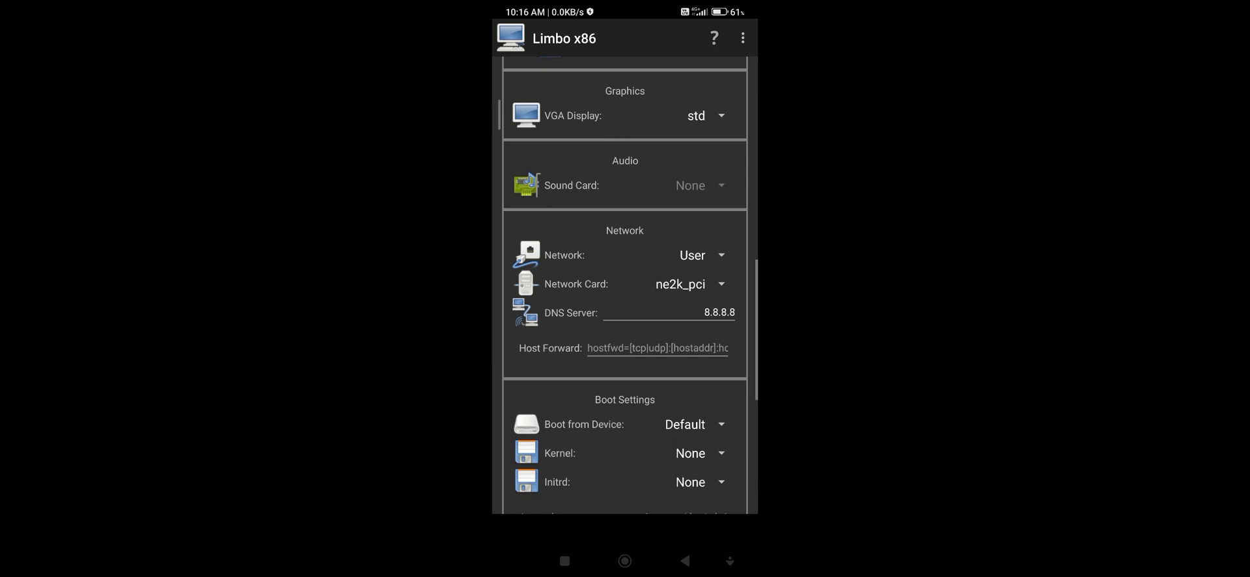
click(680, 284)
drag(640, 474, 640, 498)
click(633, 371)
drag(564, 362, 547, 225)
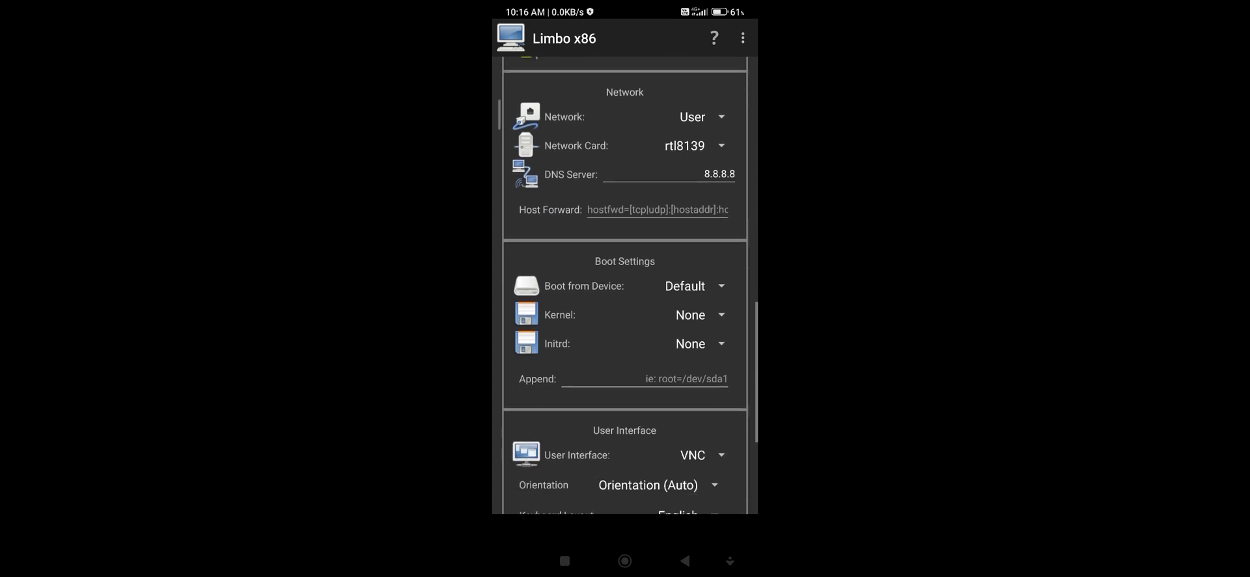
Boot from the hard disk and use the SDL display interface.
click(721, 286)
click(651, 432)
drag(551, 411, 544, 231)
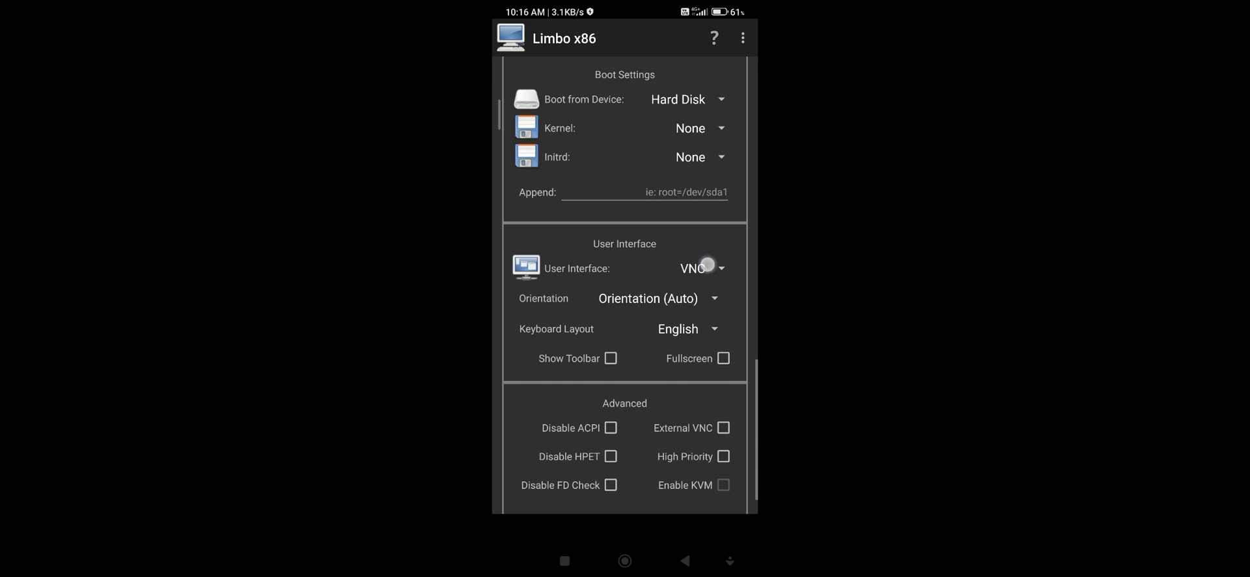
click(707, 264)
click(633, 321)
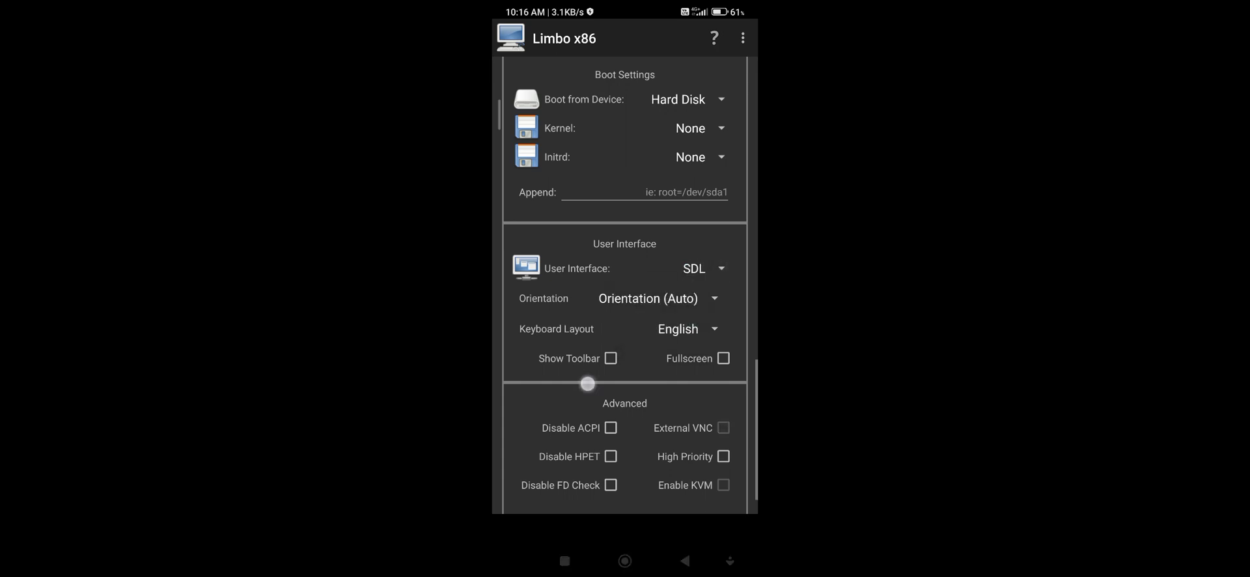
mouse_move(588, 383)
mouse_down()
mouse_move(588, 346)
mouse_move(547, 353)
mouse_up()
Enable fullscreen and confirm high priority for the emulator.
click(724, 312)
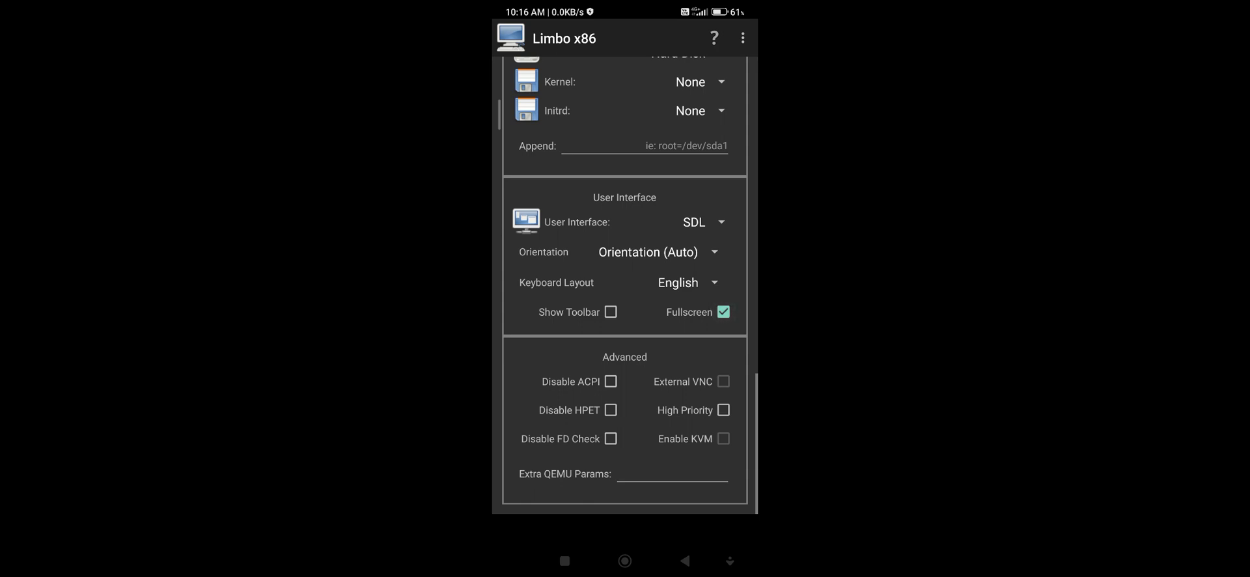
click(724, 409)
click(708, 307)
drag(553, 274, 550, 364)
drag(547, 240, 542, 397)
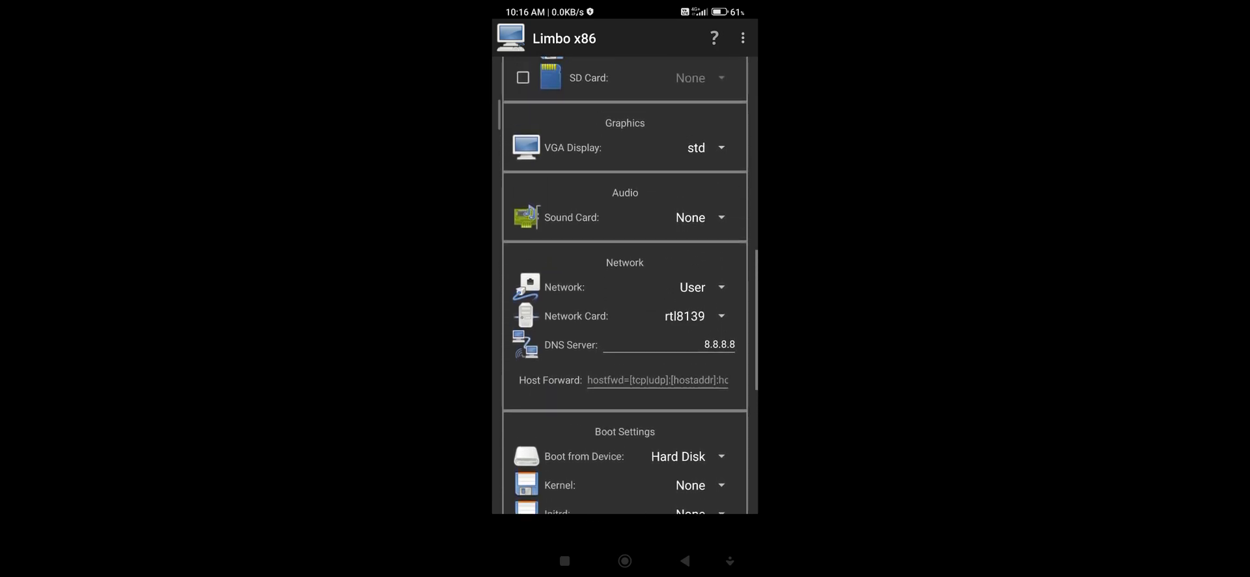
Set the sound card to sb16.
click(698, 221)
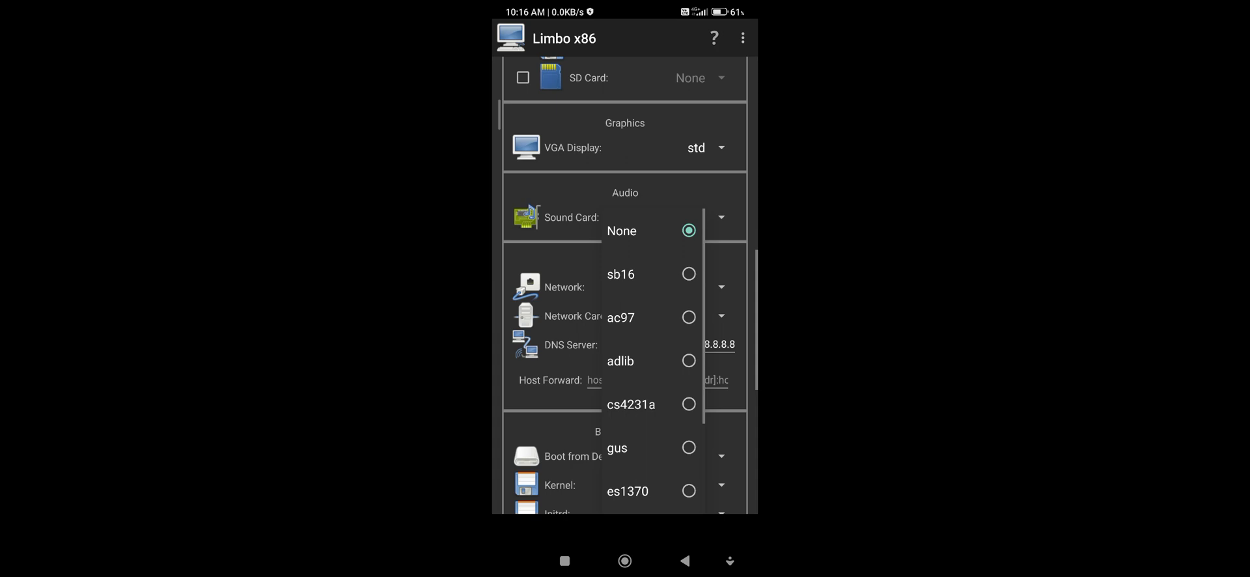
click(622, 276)
mouse_move(544, 251)
mouse_down()
mouse_move(530, 348)
mouse_move(561, 495)
mouse_up()
drag(573, 371, 573, 417)
drag(577, 311, 576, 431)
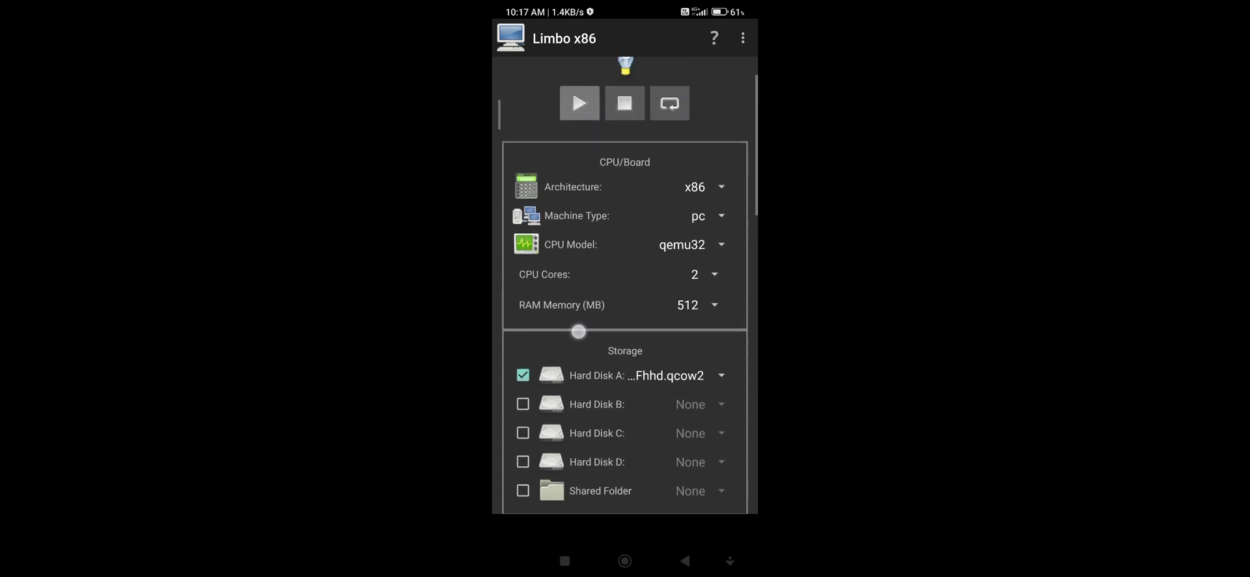
drag(578, 332, 573, 392)
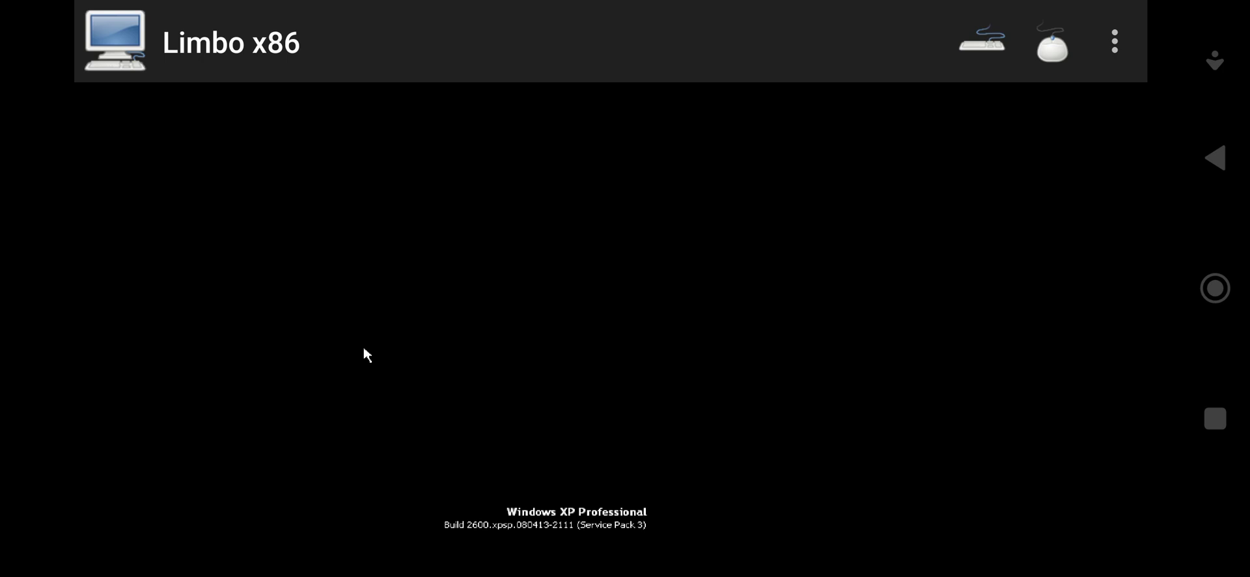
Switch the virtual mouse to trackpad mode.
click(1052, 43)
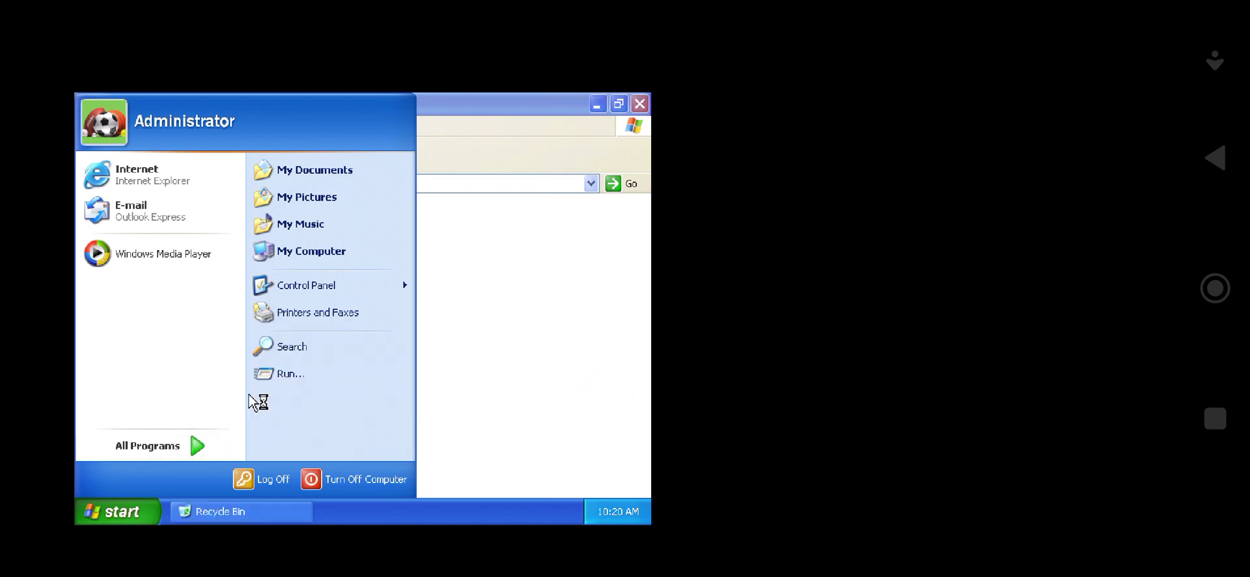
Bring the Recycle Bin window to the front from the taskbar.
click(439, 374)
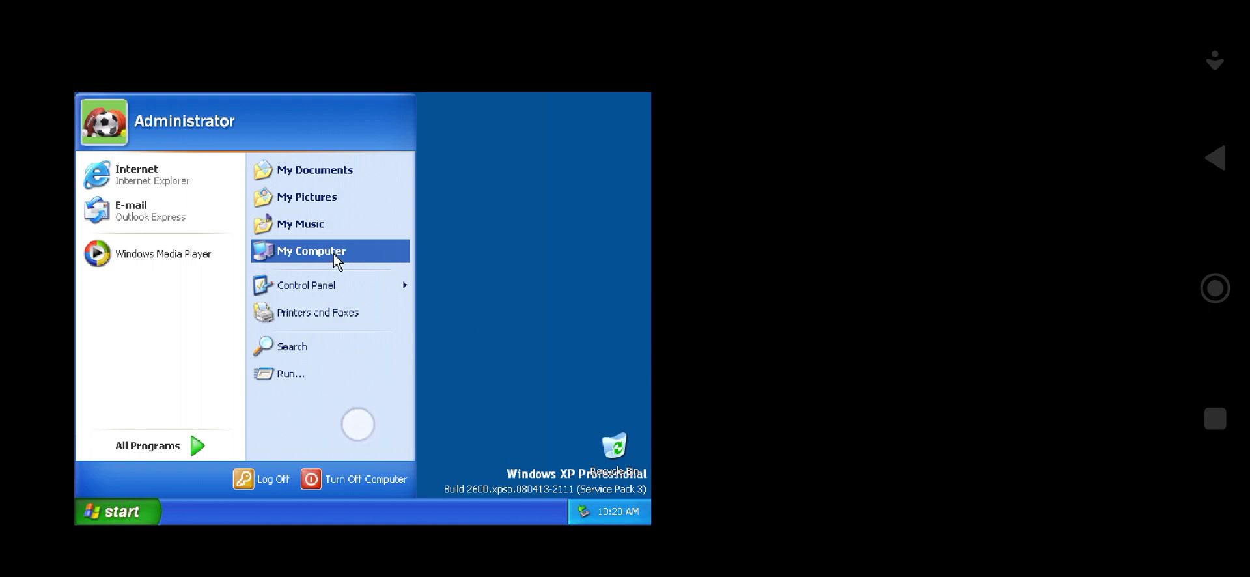
Launch My Computer from the Start menu.
click(390, 260)
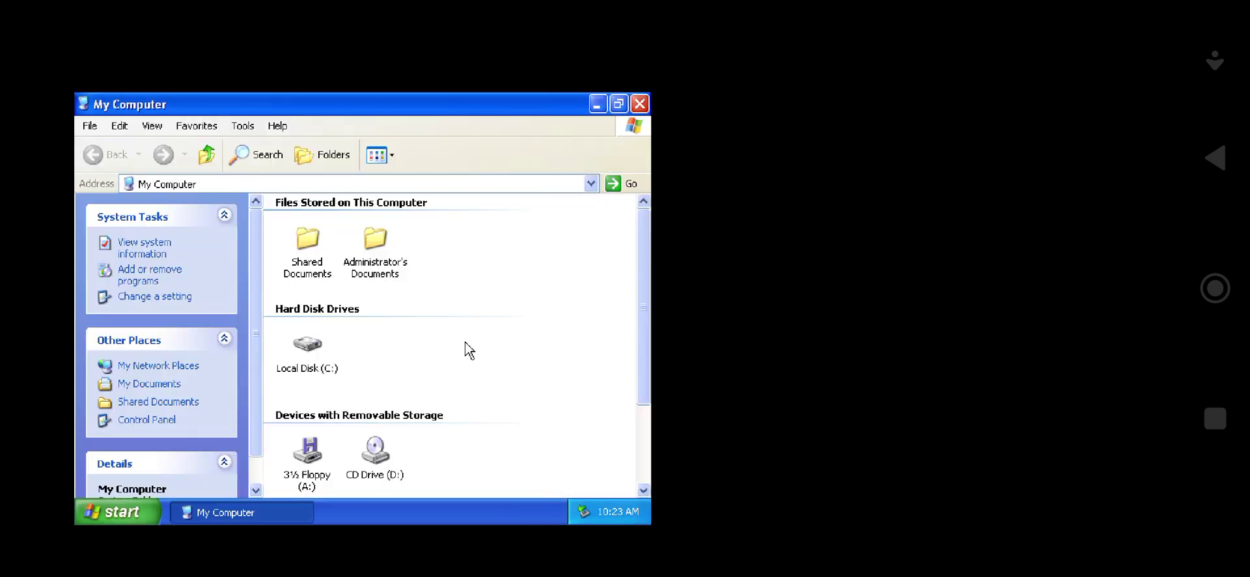
Select the Local Disk (C:) drive in My Computer.
click(306, 356)
Try opening Local Disk (C:), then bring the untitled Notepad window forward.
double_click(306, 356)
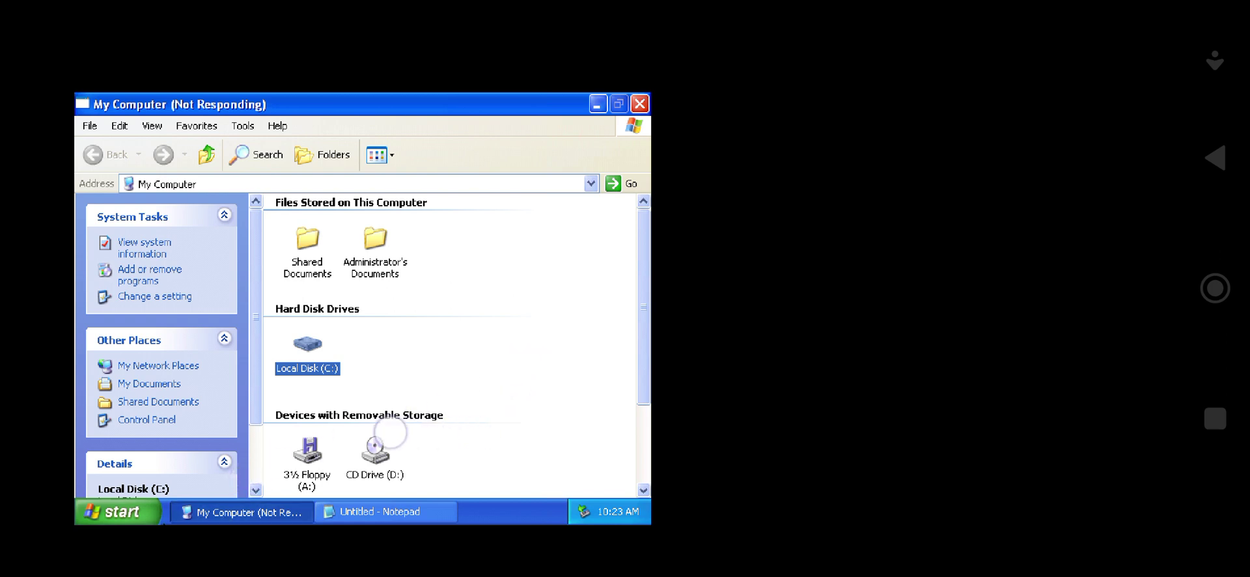
click(378, 520)
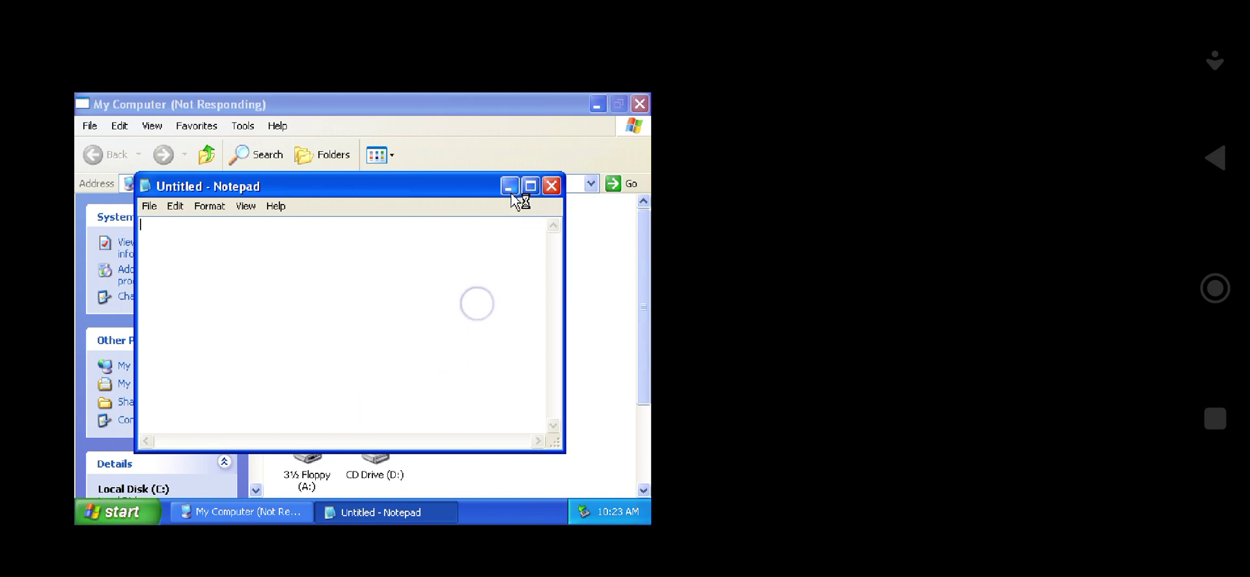
Maximize Notepad and type the test letters 'dgfgfgy', then hide the on-screen keyboard.
click(531, 187)
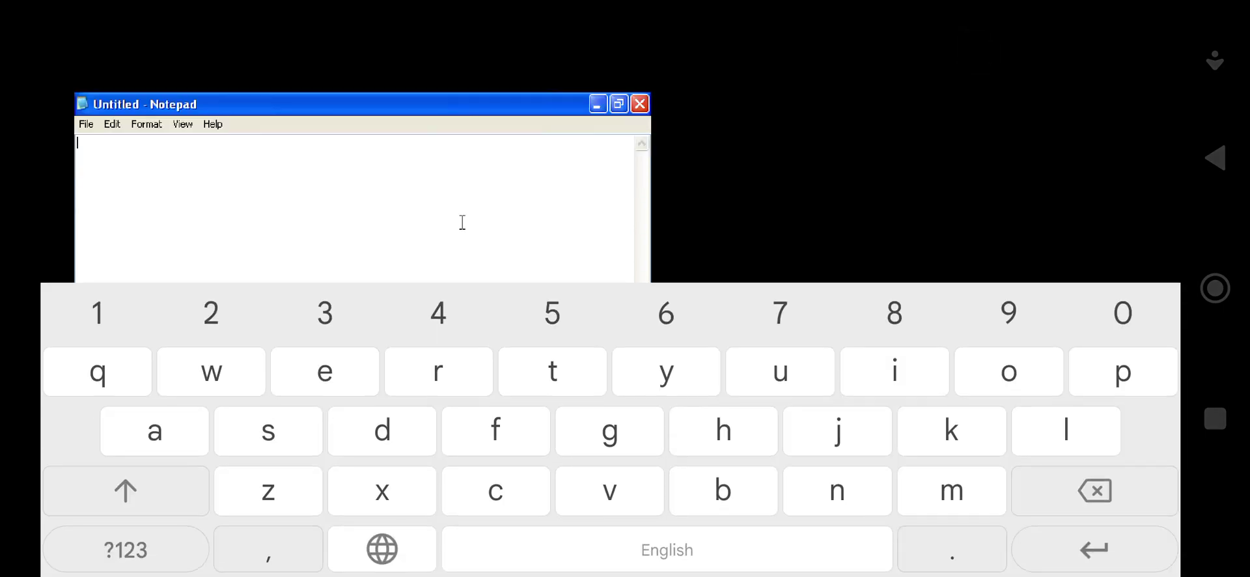
click(462, 420)
text(fsv)
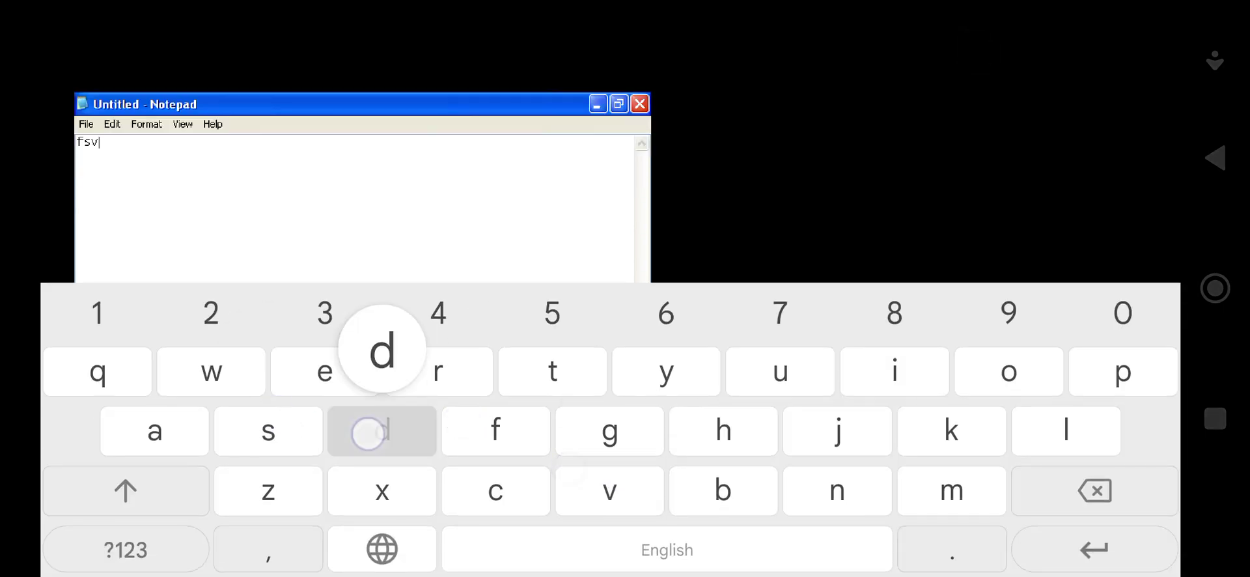
text(dgfgfgy)
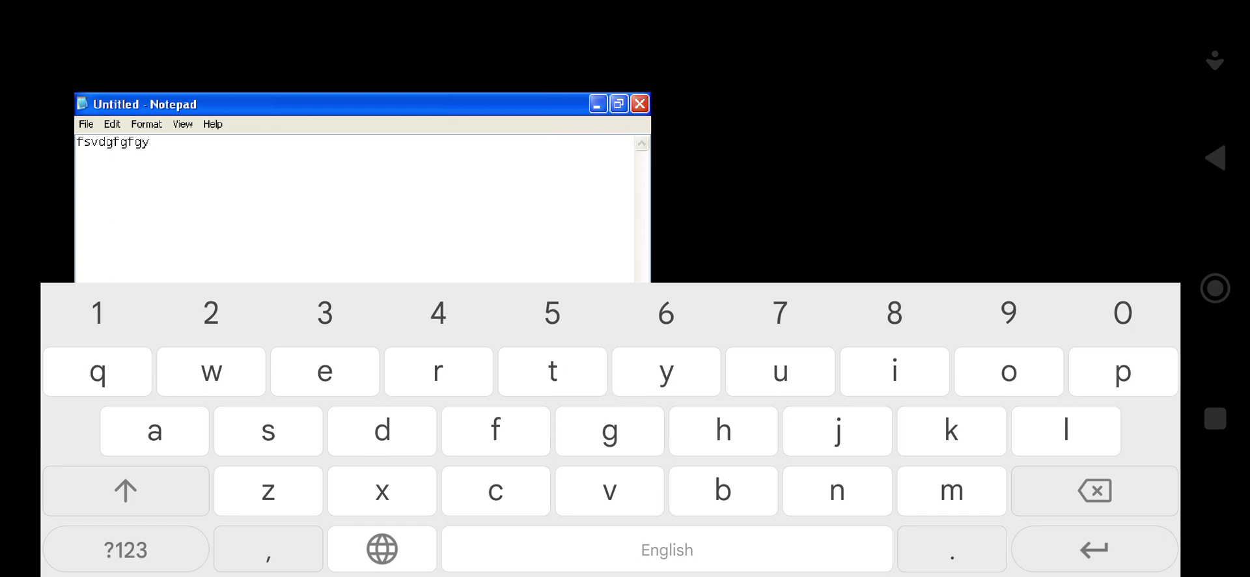
click(1216, 158)
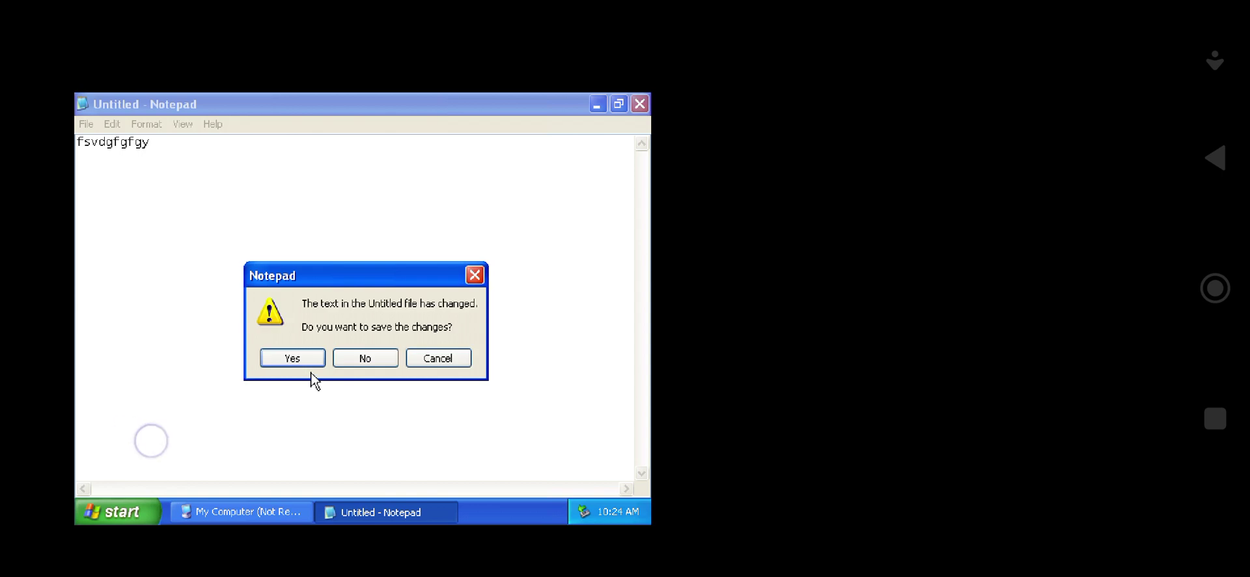
Decline saving the Untitled Notepad file so Notepad closes.
click(376, 360)
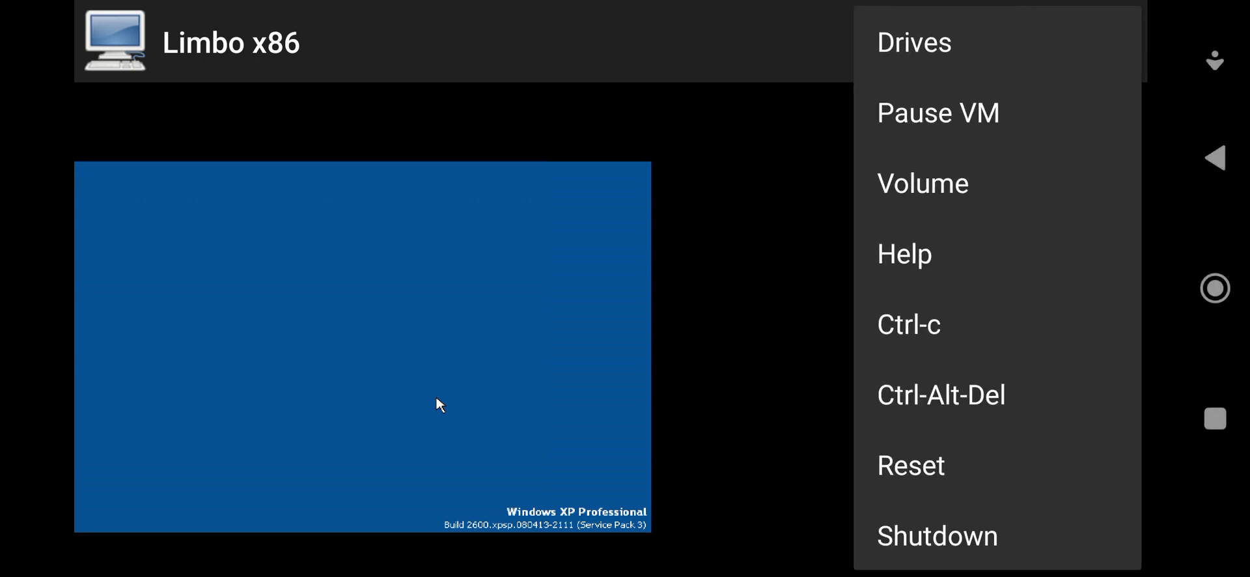
Choose Shutdown for the running Windows XP virtual machine in Limbo.
click(927, 537)
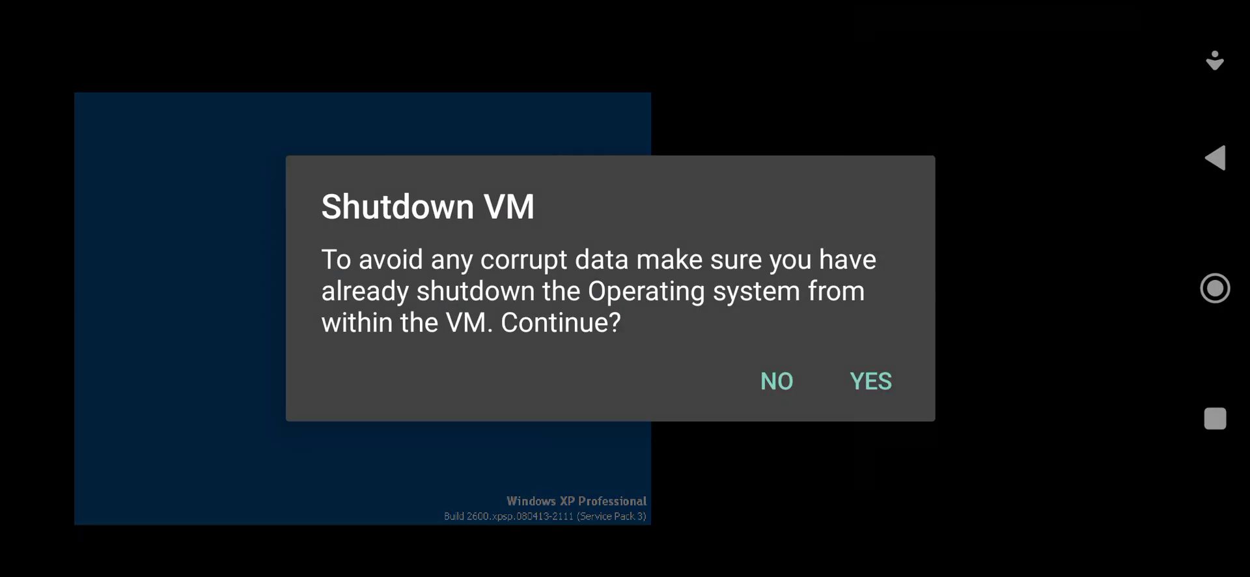